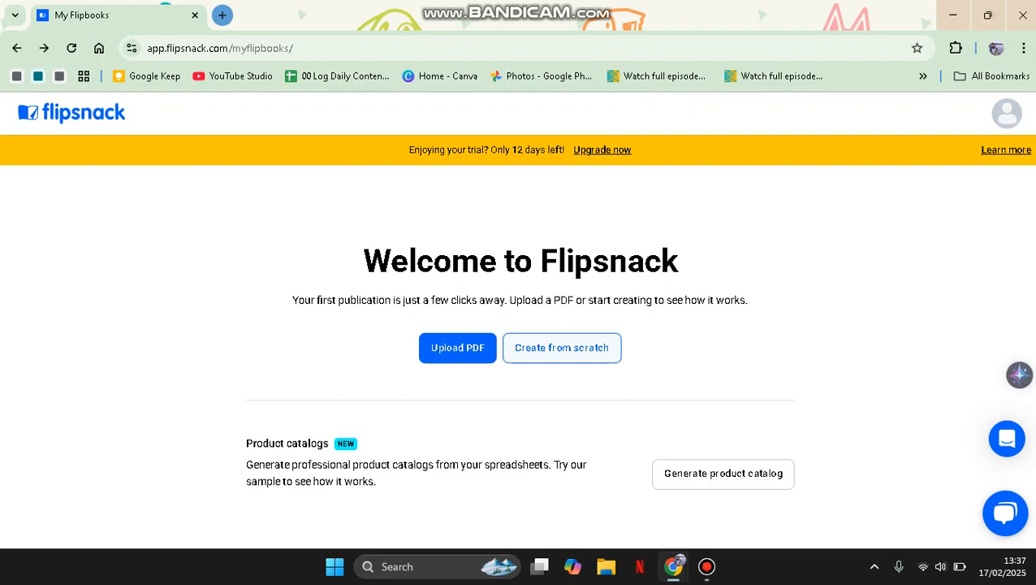
- Create a blank A4 flipbook from scratch and search the templates for "price list"
click(532, 345)
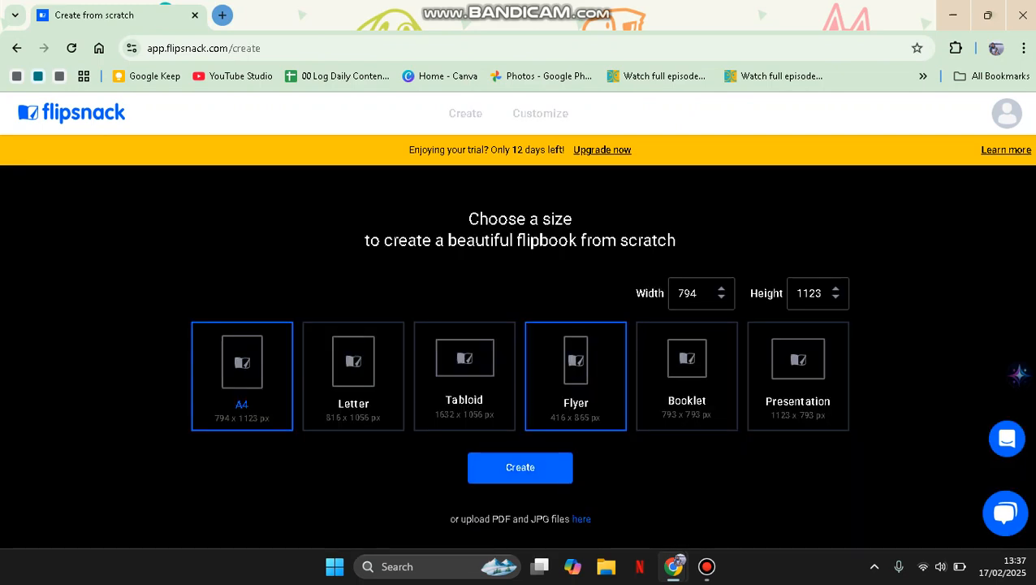
click(528, 458)
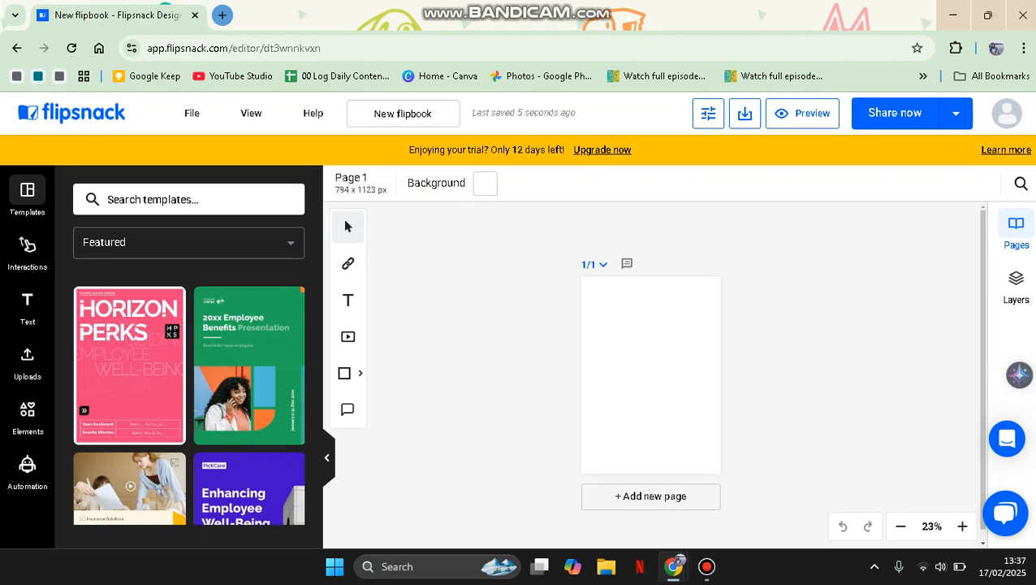
text(price)
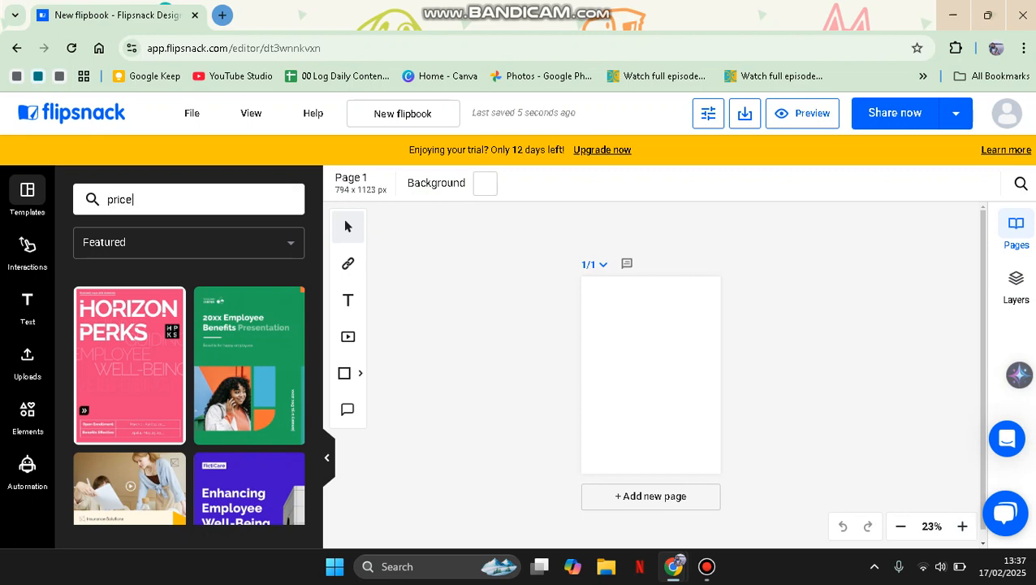
text( list)
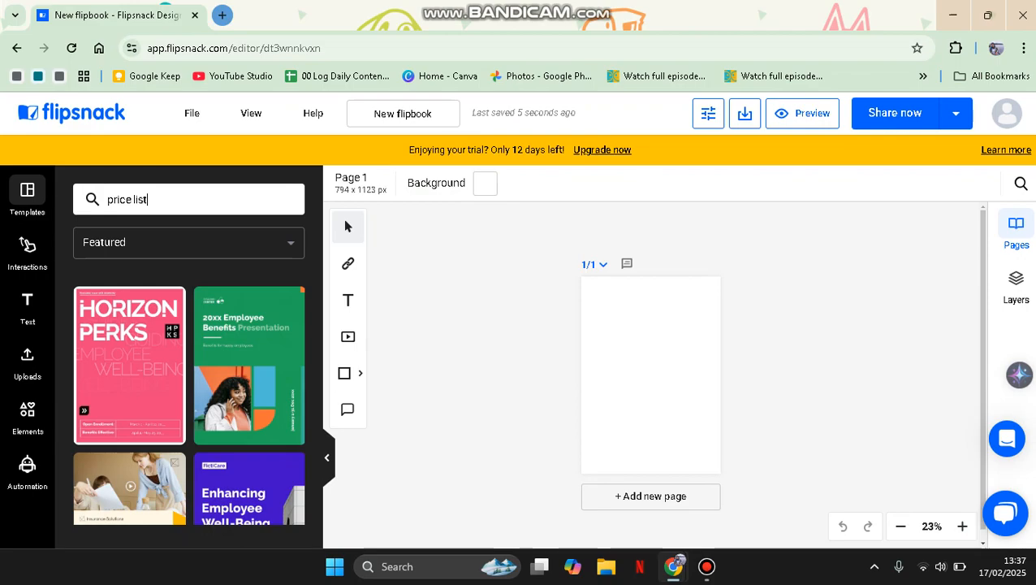
key(Return)
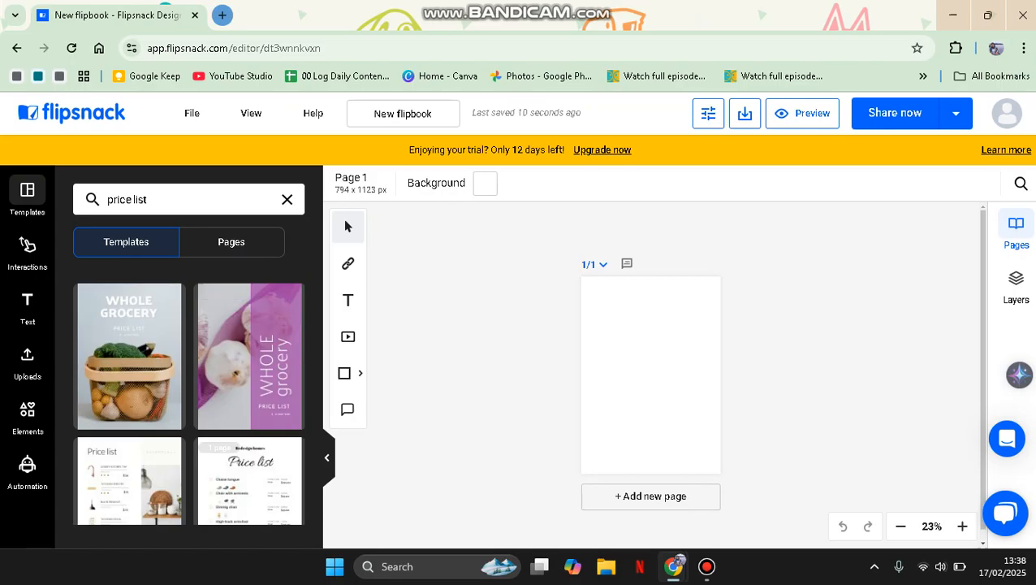
- Apply the one-page "Redesign homes" furniture price list template to the blank page and show the layers
scroll(188, 402, down, 2)
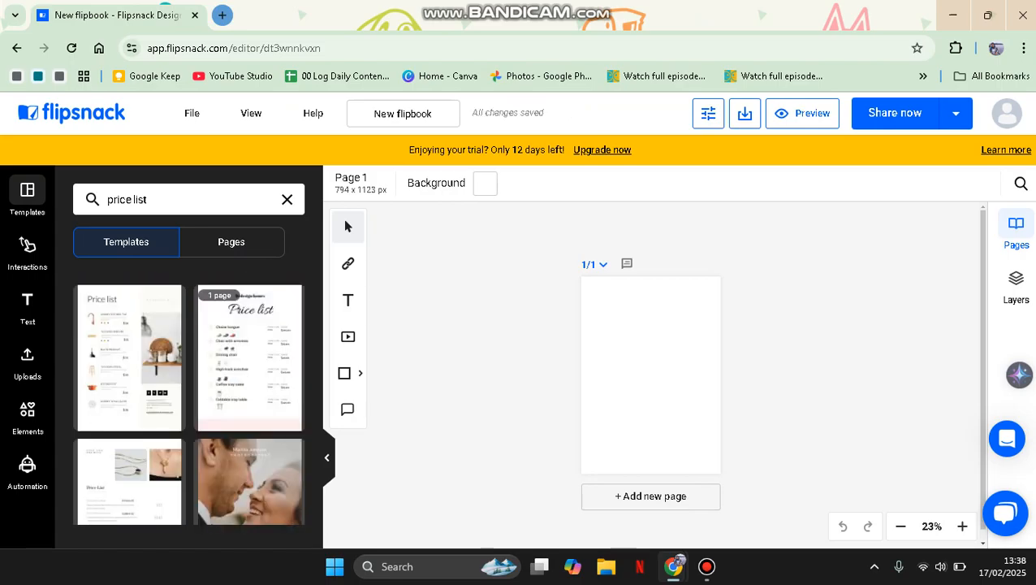
scroll(189, 402, down, 1)
scroll(188, 403, up, 1)
click(1016, 288)
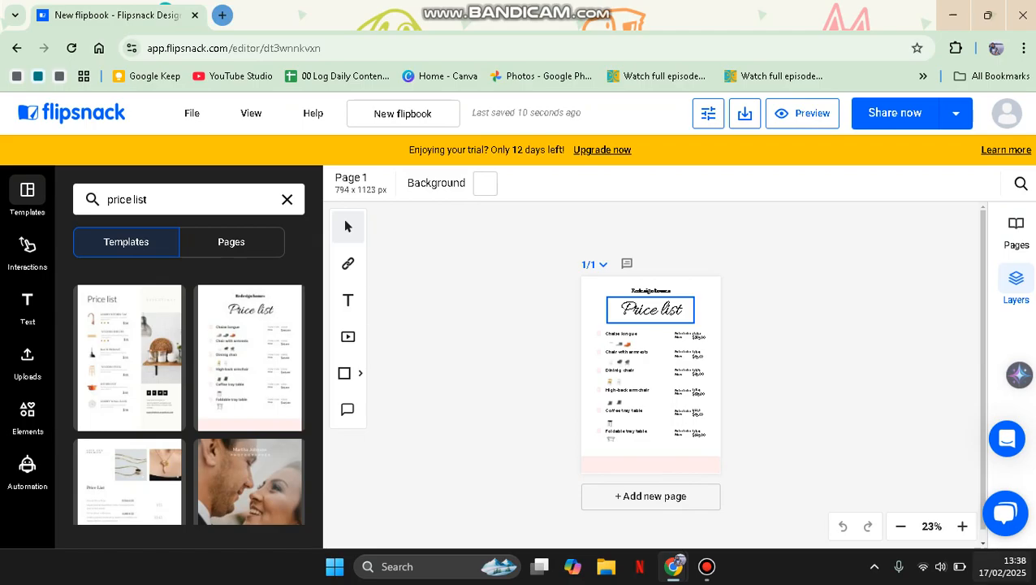
- Replace the first product name, "Chaise longue", with "Bracelets"
click(963, 526)
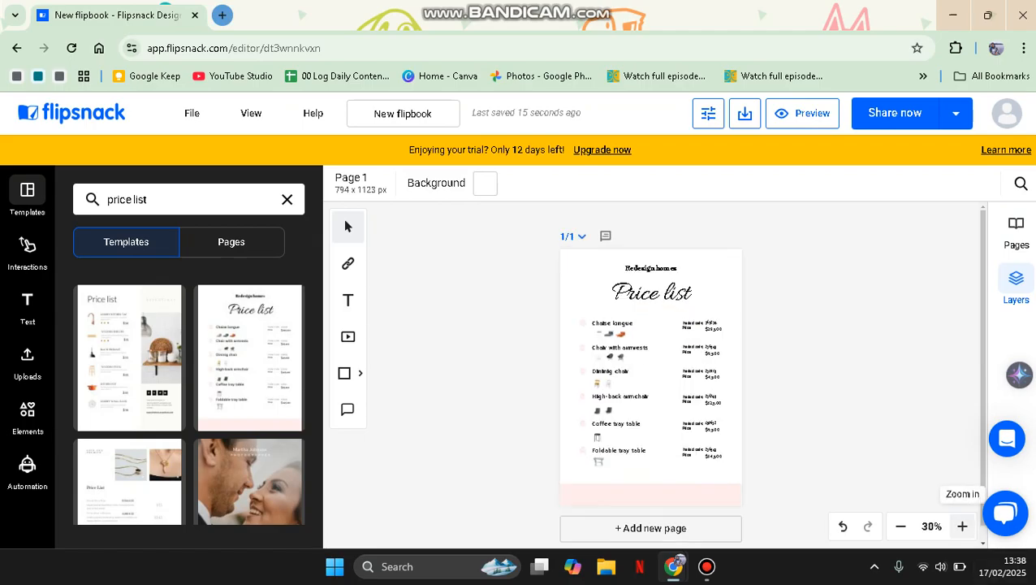
click(963, 527)
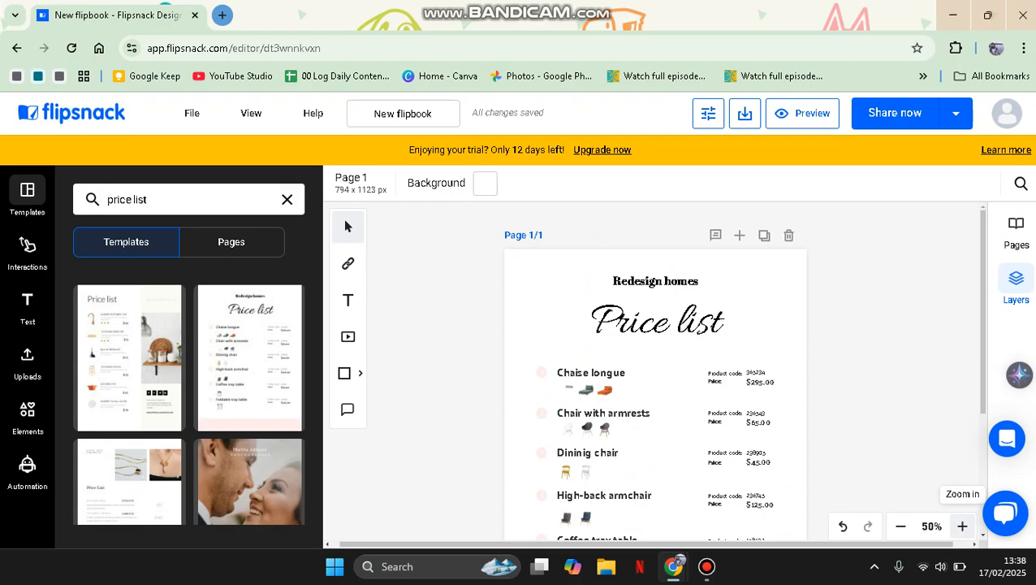
scroll(656, 365, down, 1)
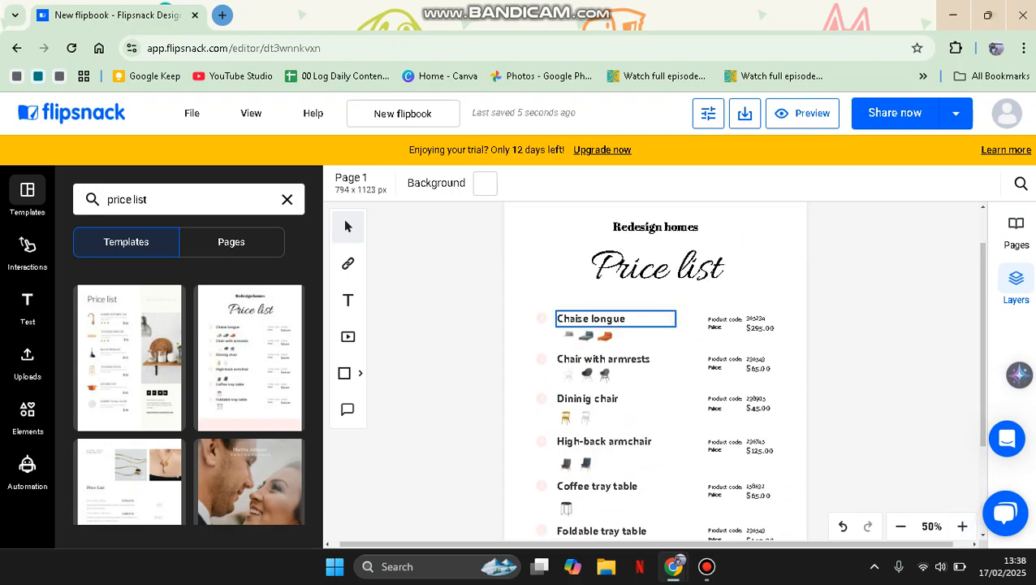
double_click(614, 318)
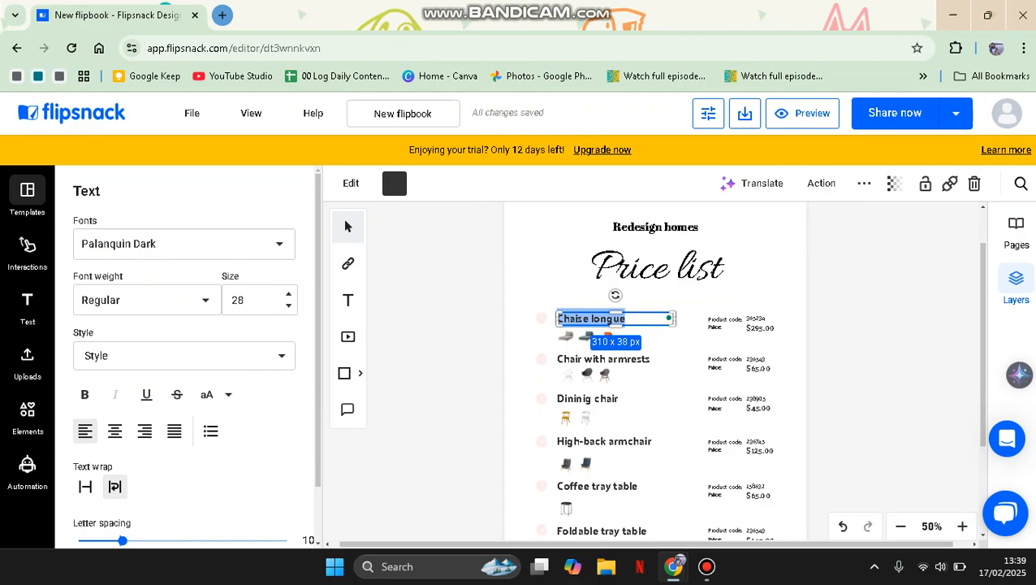
text(Bracelet)
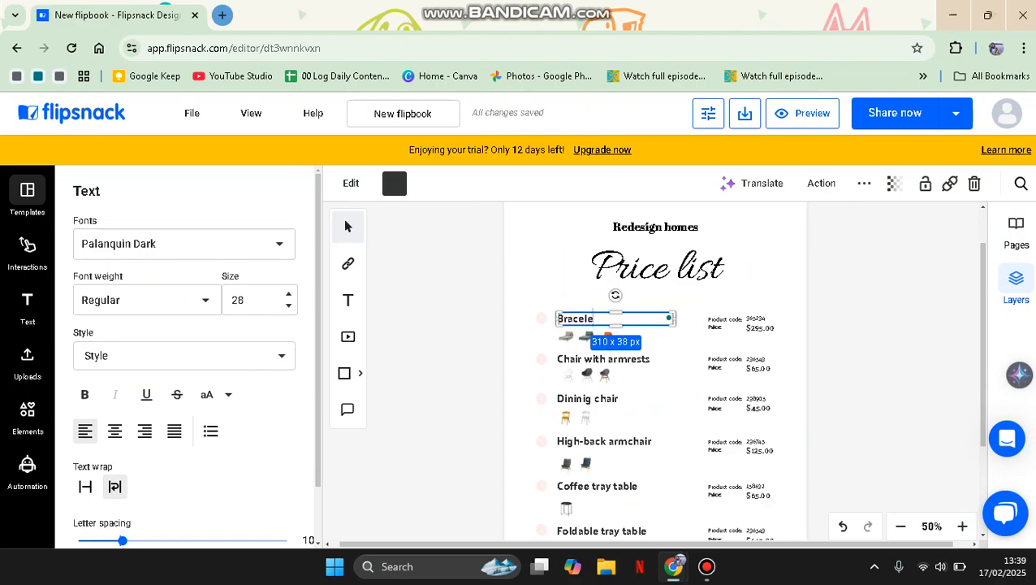
text(s)
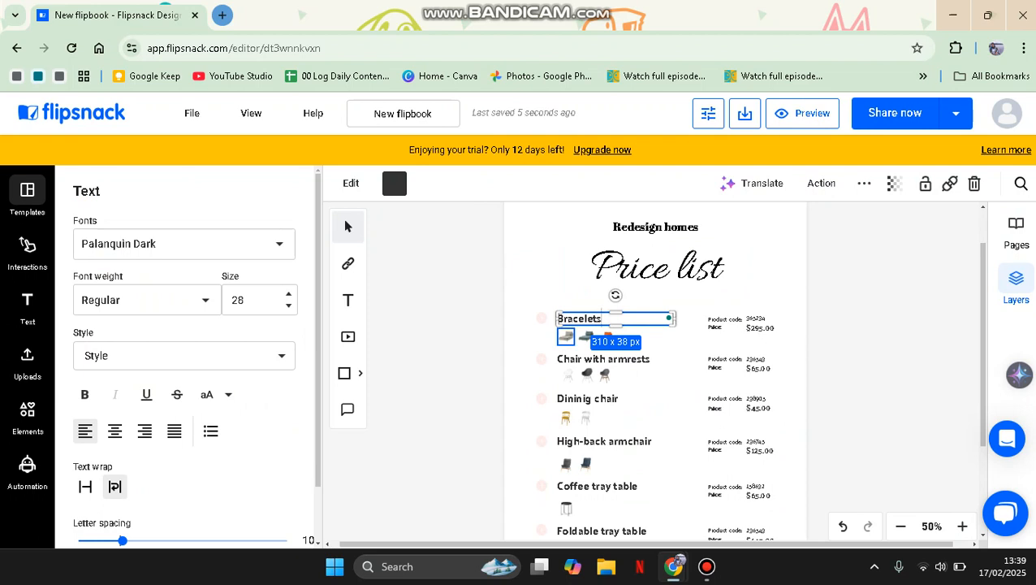
- Delete the three chaise longue pictures beneath the "Bracelets" entry
click(566, 336)
key(Delete)
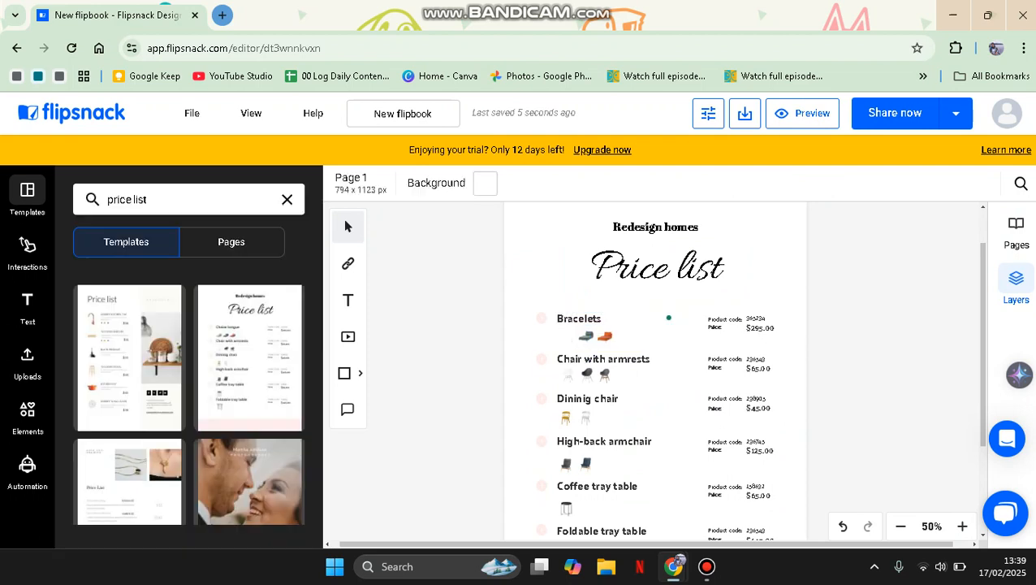
click(586, 336)
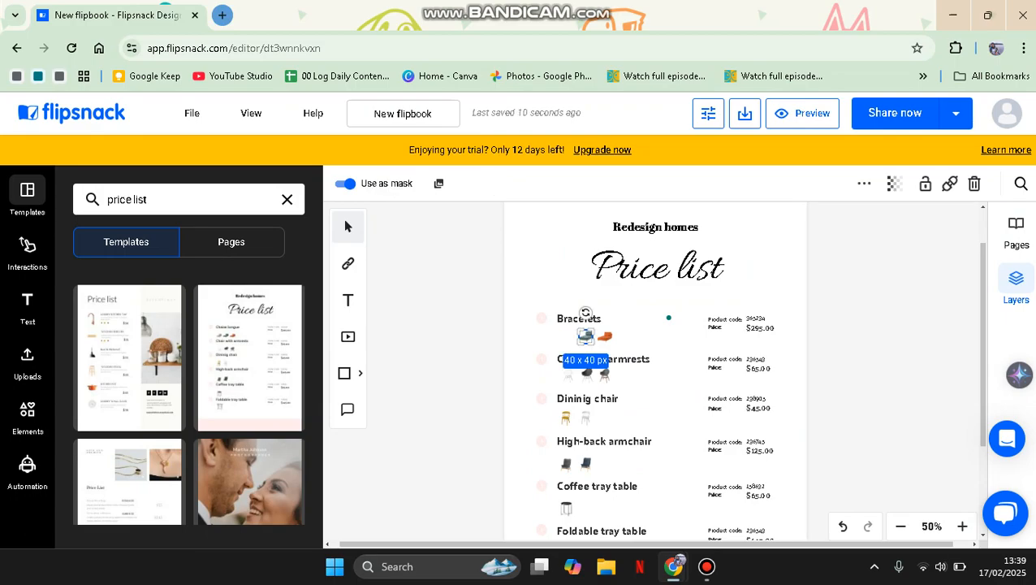
key(Delete)
click(604, 335)
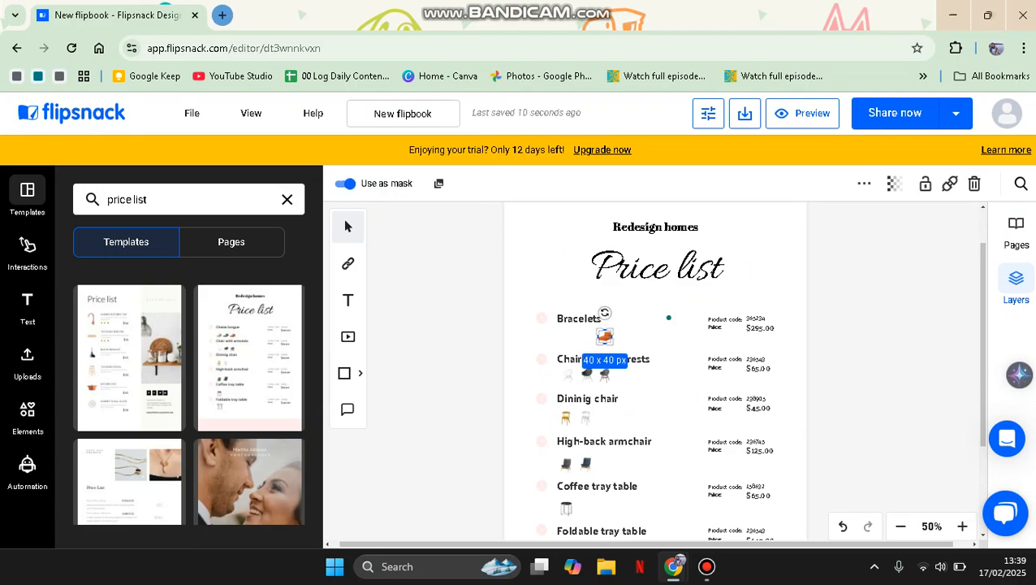
key(Delete)
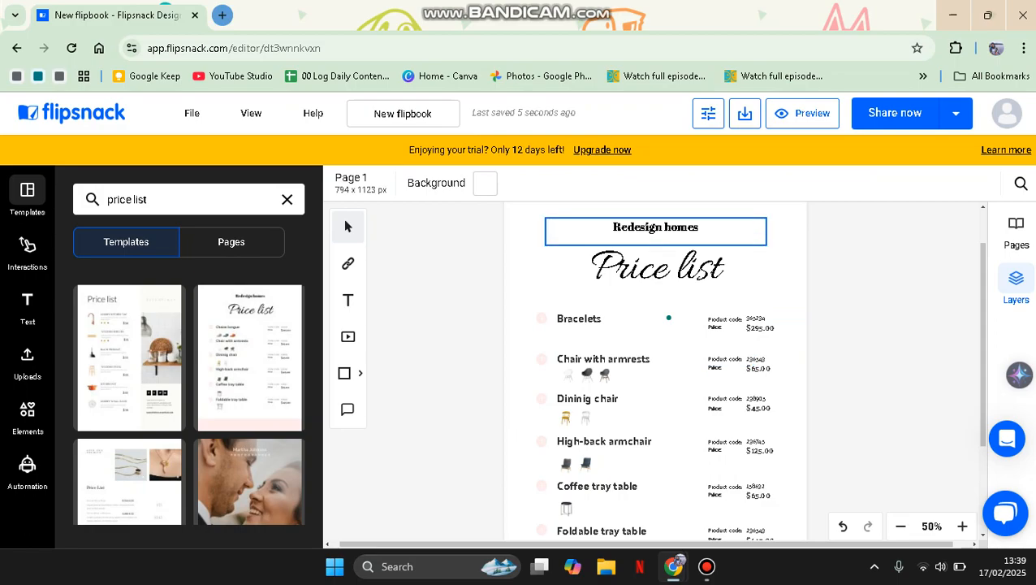
- Change the font of the "Redesign homes" heading to Gloock
double_click(656, 228)
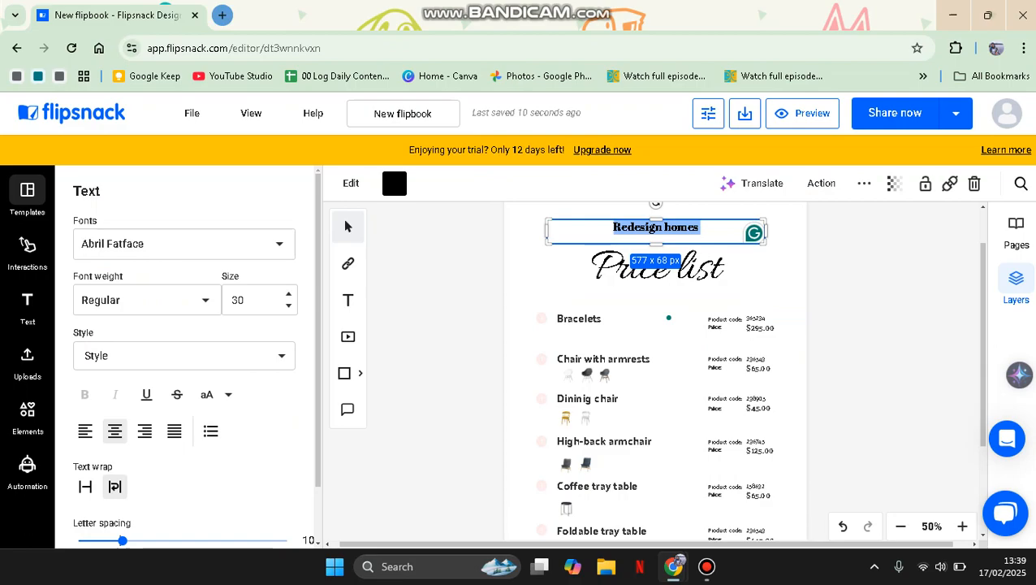
click(183, 244)
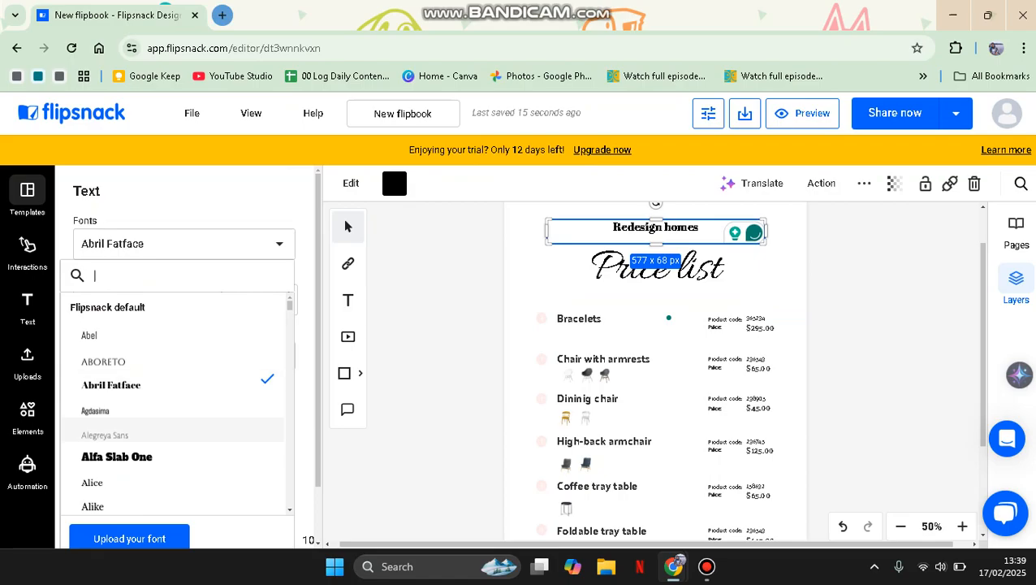
scroll(174, 439, down, 10)
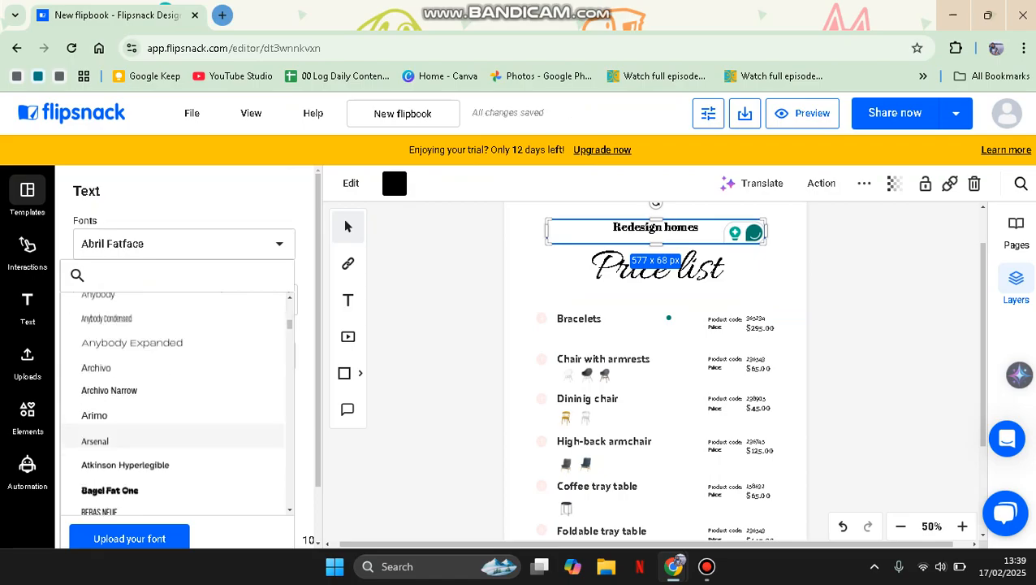
scroll(174, 438, down, 4)
scroll(174, 437, down, 5)
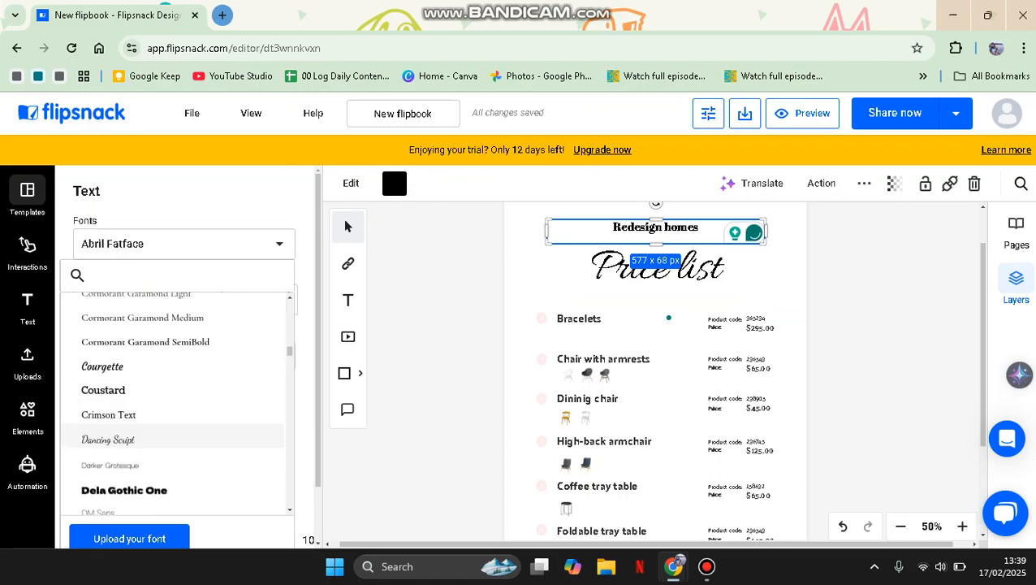
scroll(174, 437, down, 5)
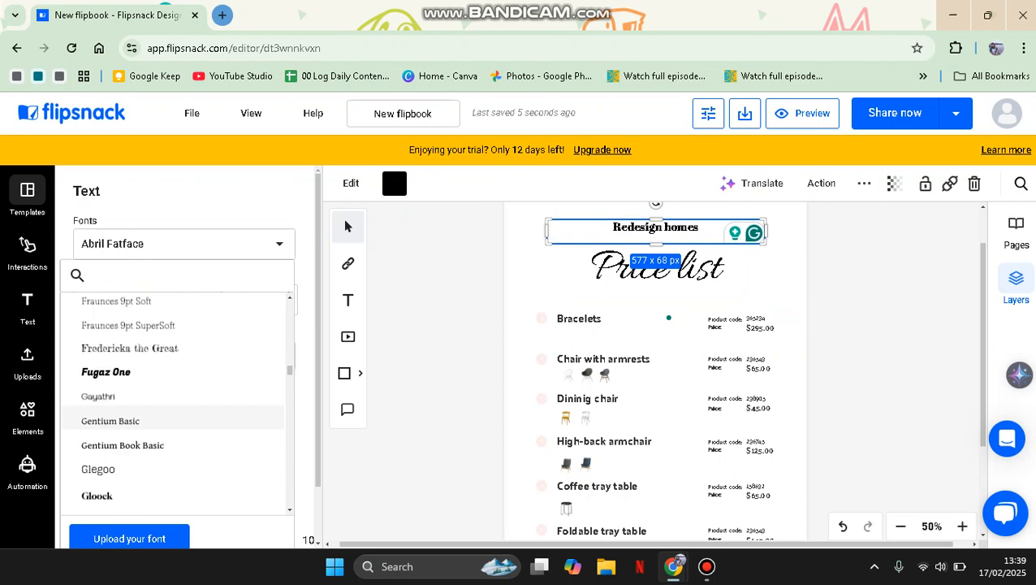
scroll(175, 437, down, 1)
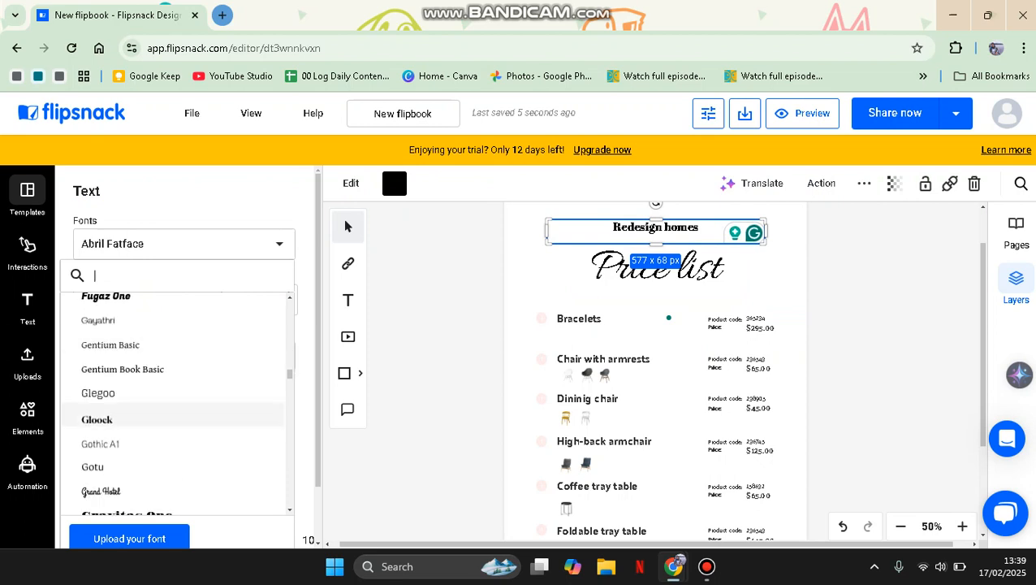
click(174, 419)
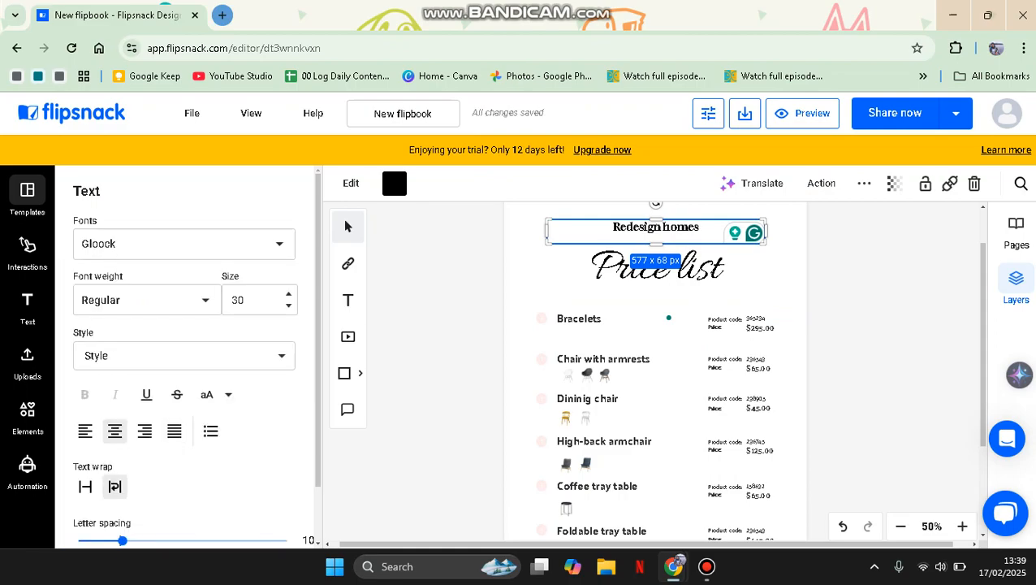
- Replace the company heading above the "Price list" title with "B's Jewelries"
key(ctrl+a)
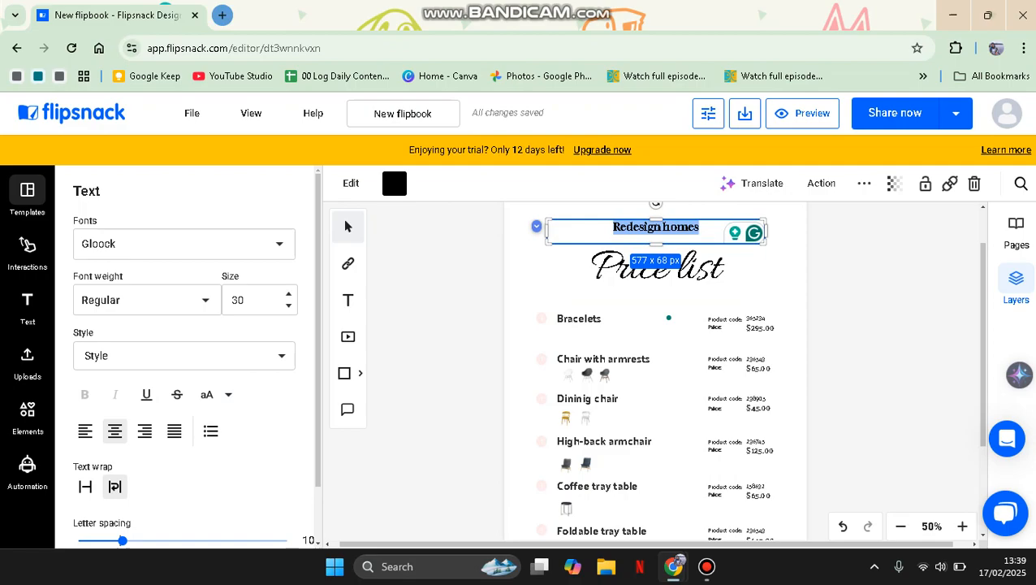
text(B)
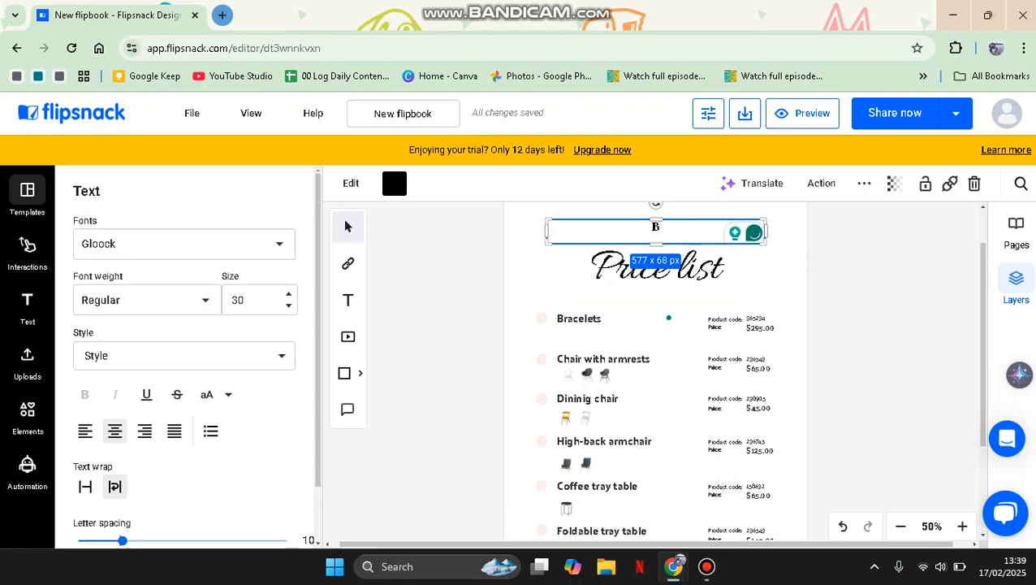
text('s Jewel)
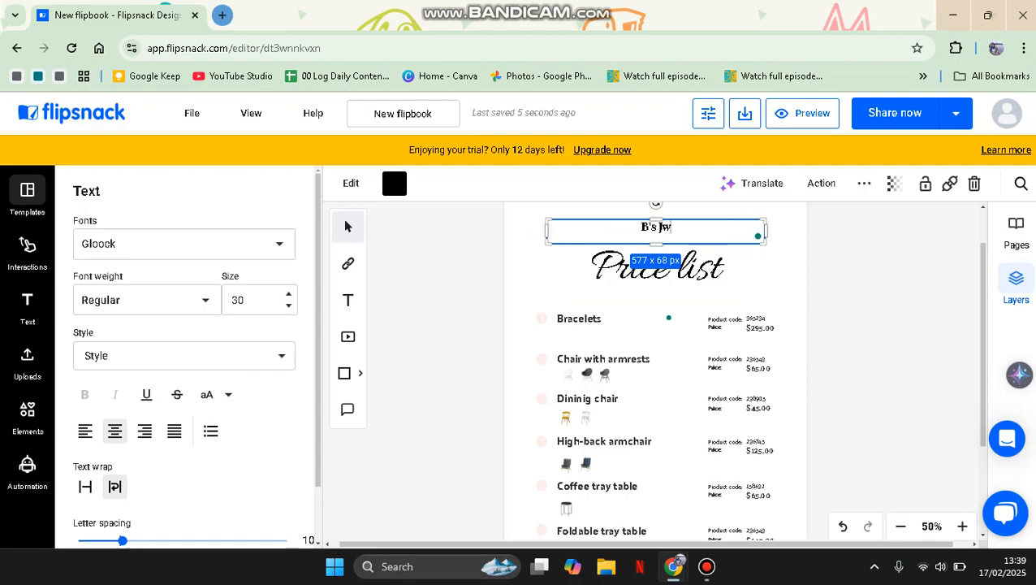
text(r)
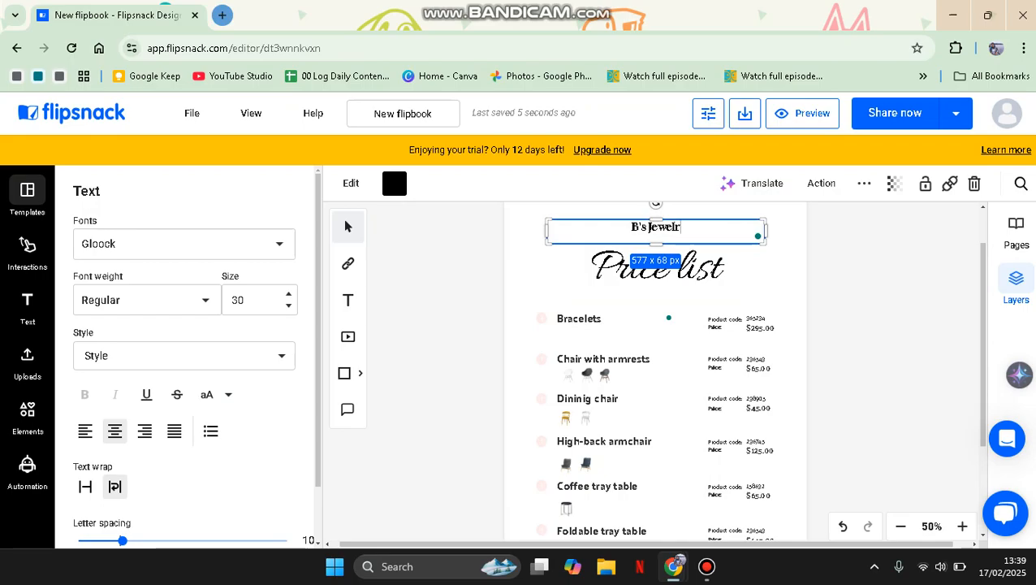
text(ies)
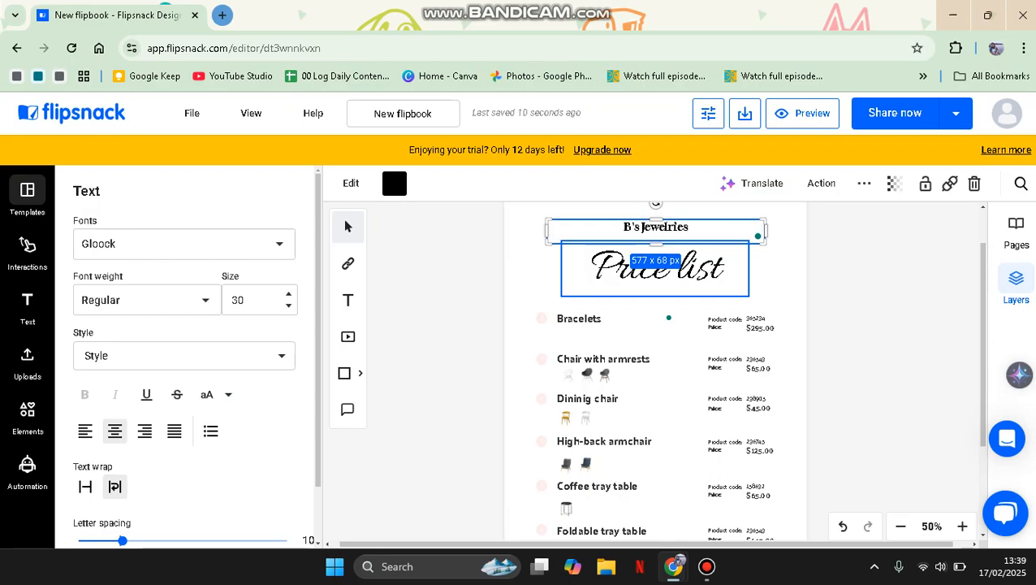
key(Escape)
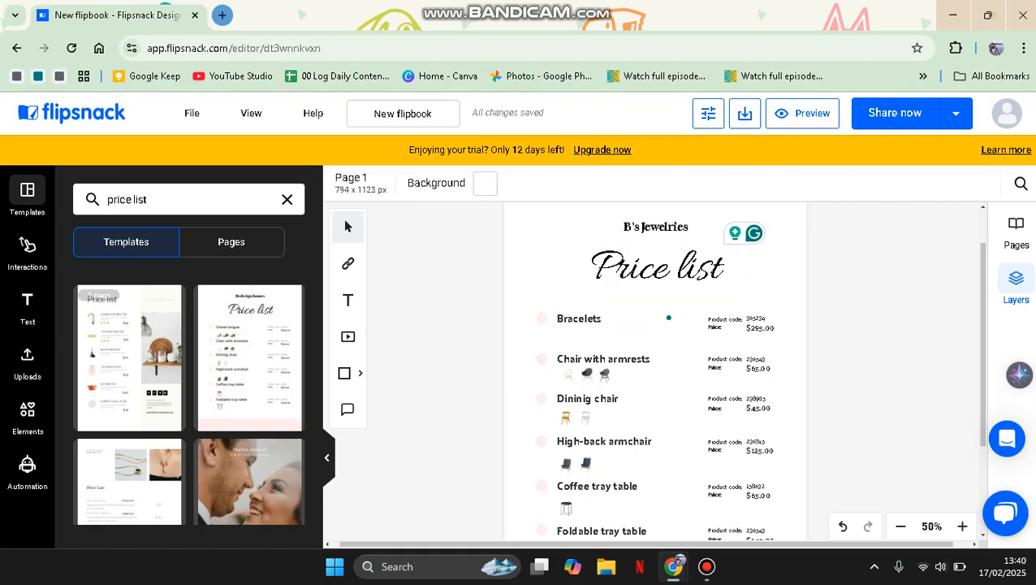
- Set the page background to amber yellow from the default palette and check the whole page
scroll(656, 366, down, 3)
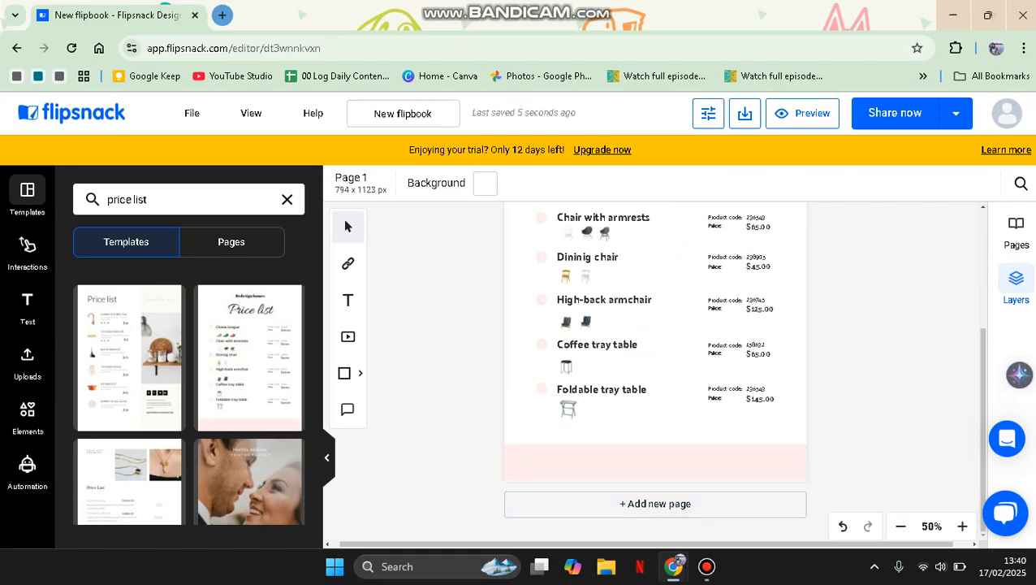
scroll(655, 366, up, 3)
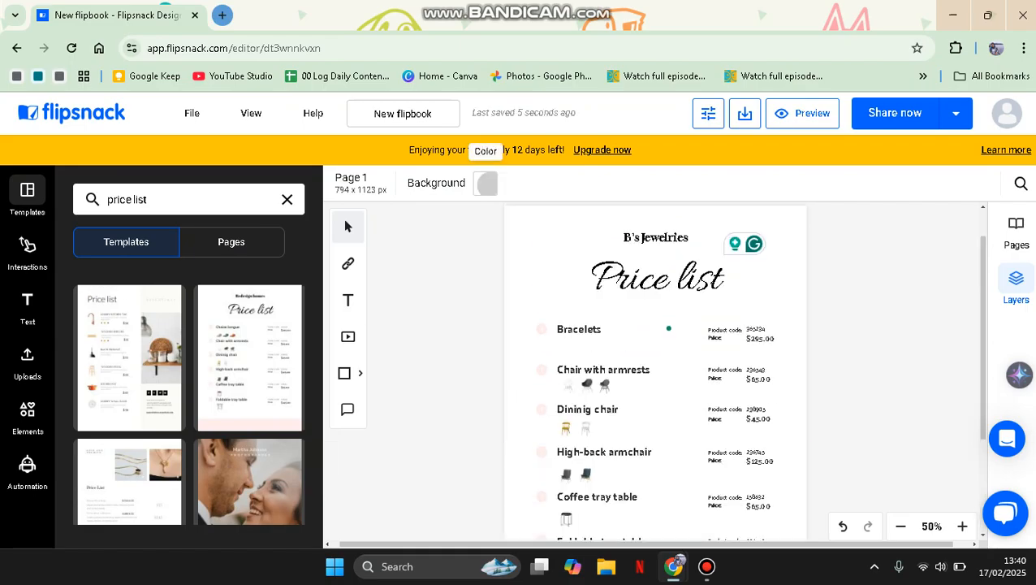
click(485, 183)
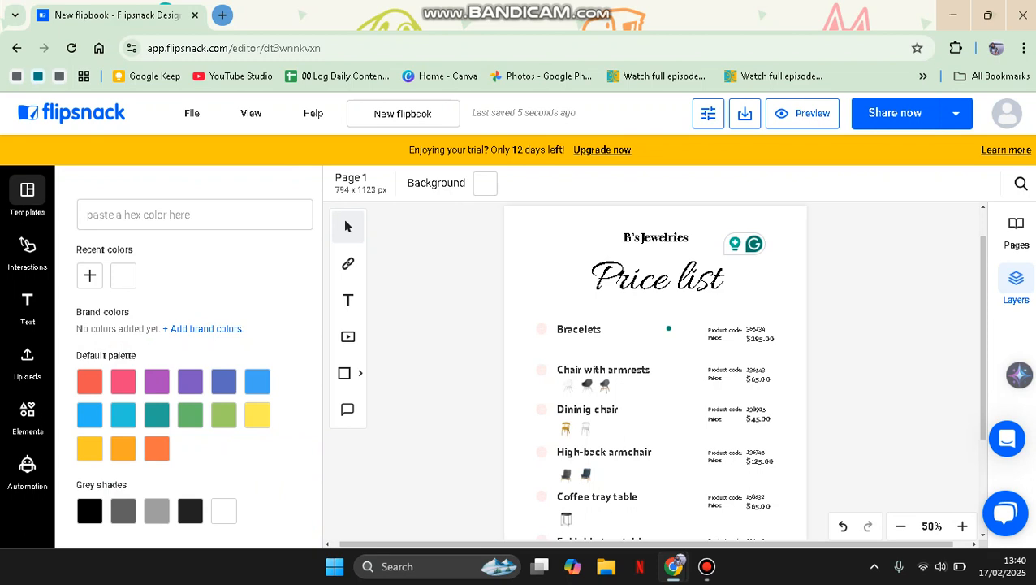
click(89, 449)
scroll(655, 366, down, 2)
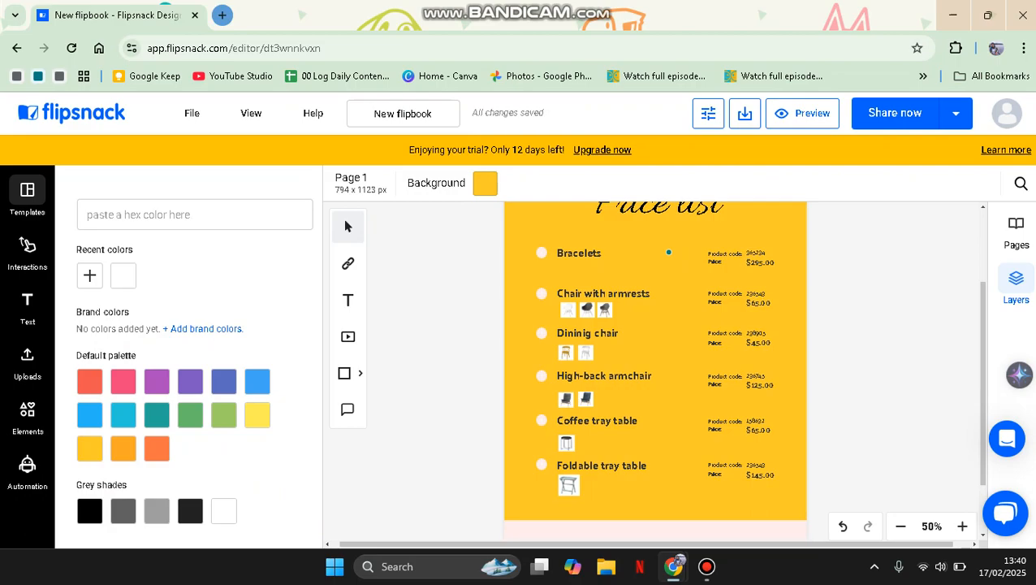
scroll(656, 366, up, 3)
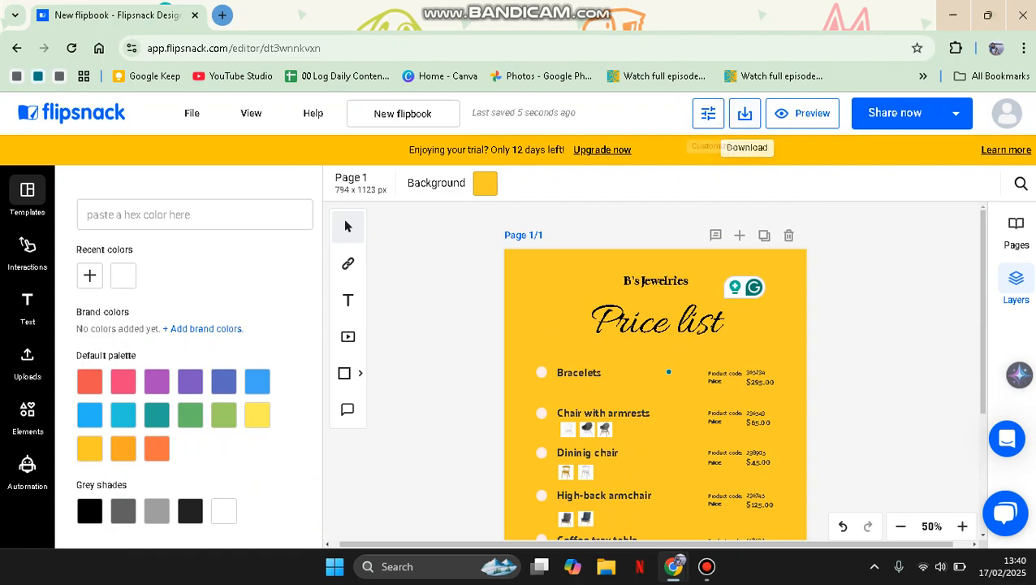
- View the design's download file type and page range options, and close them without downloading
click(745, 113)
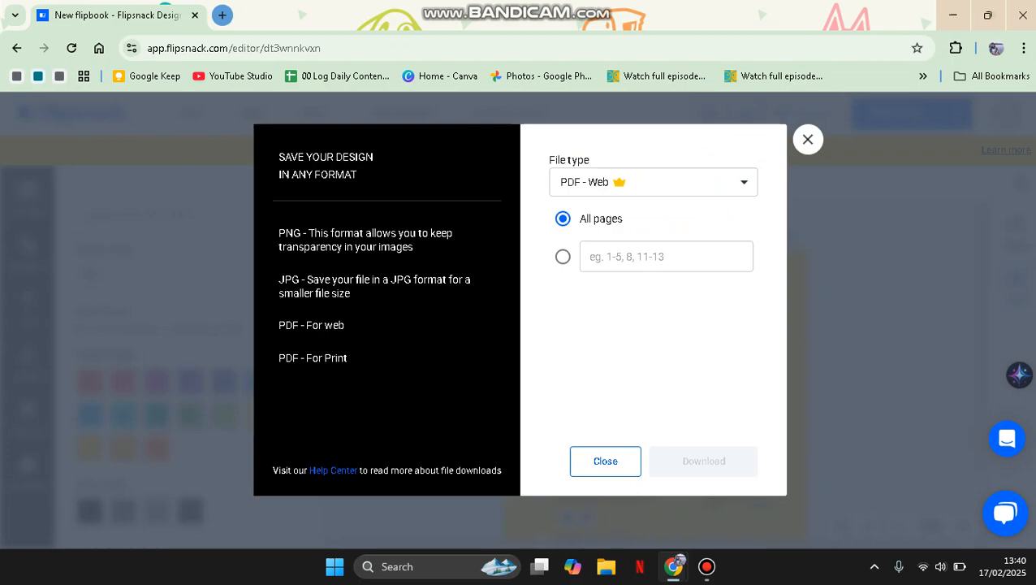
click(605, 460)
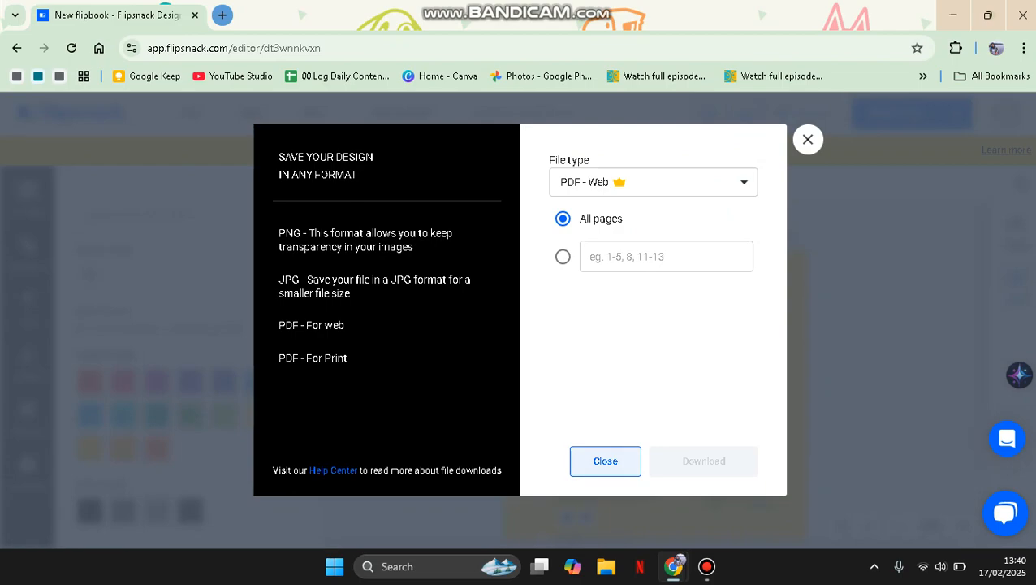